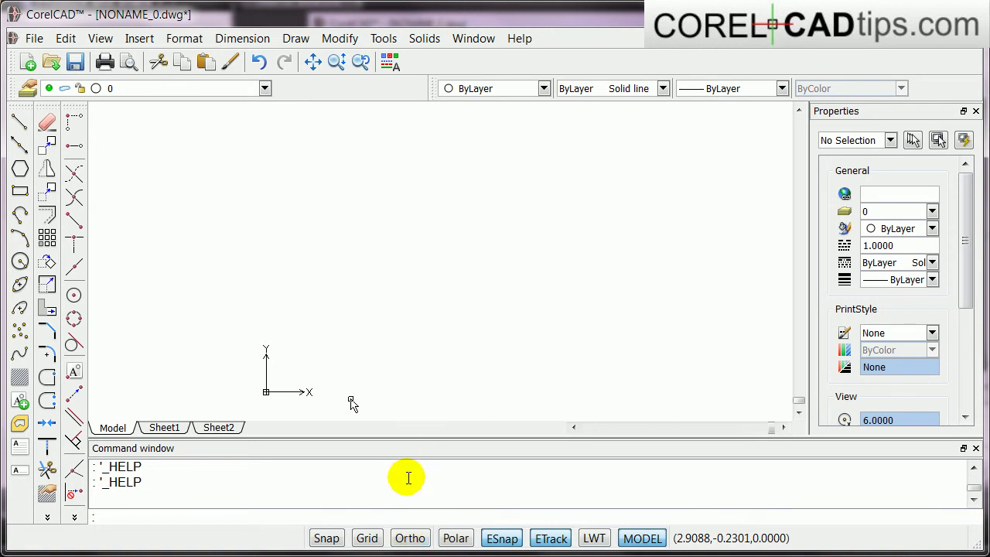
# Search the help for "ortho" and open the Setting Ortho Mode topic.
pyautogui.click(410, 539)
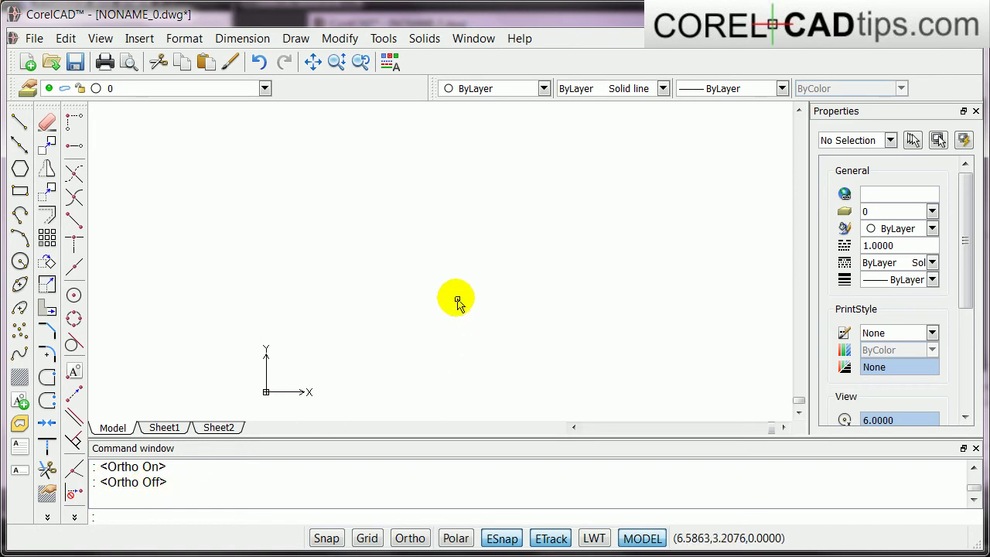
pyautogui.click(519, 38)
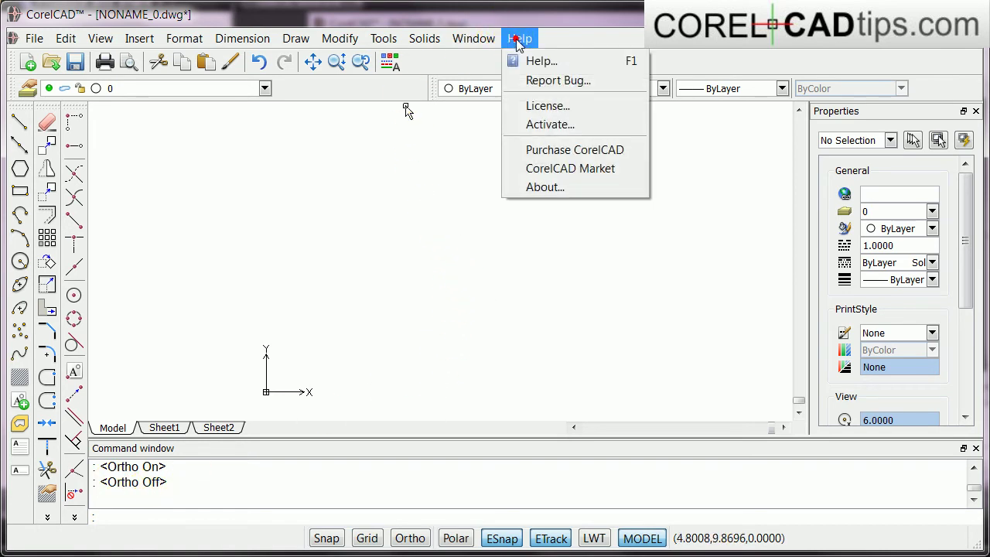
pyautogui.click(537, 59)
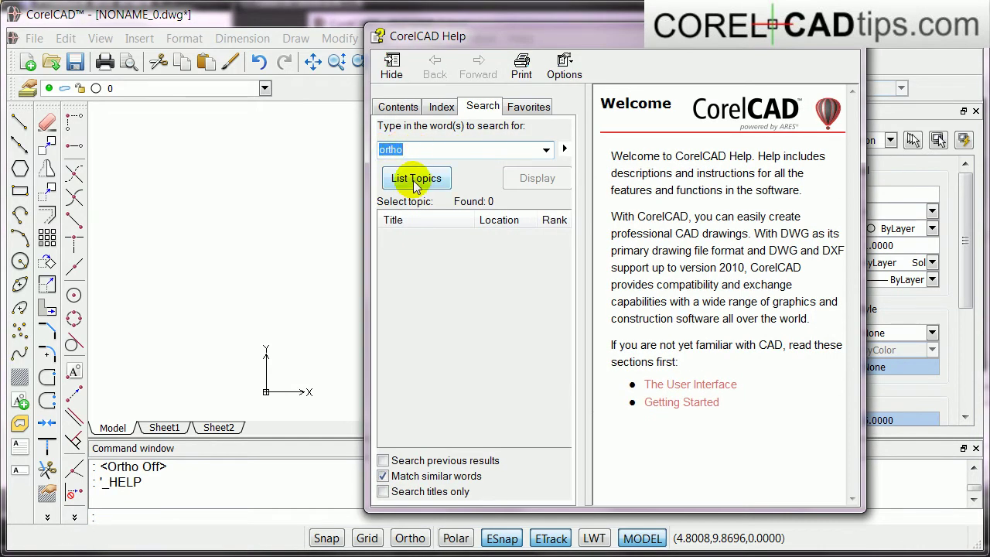
pyautogui.click(410, 179)
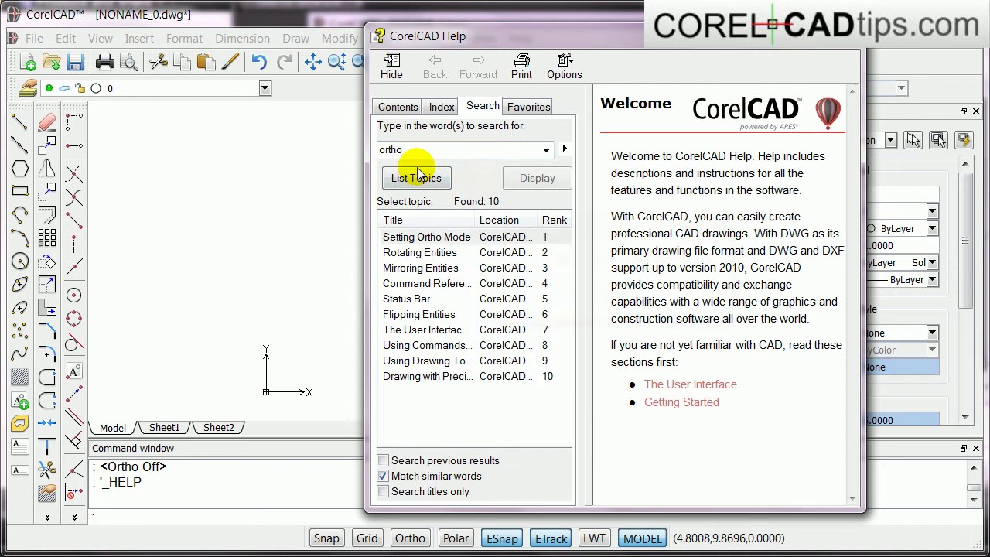
pyautogui.click(405, 239)
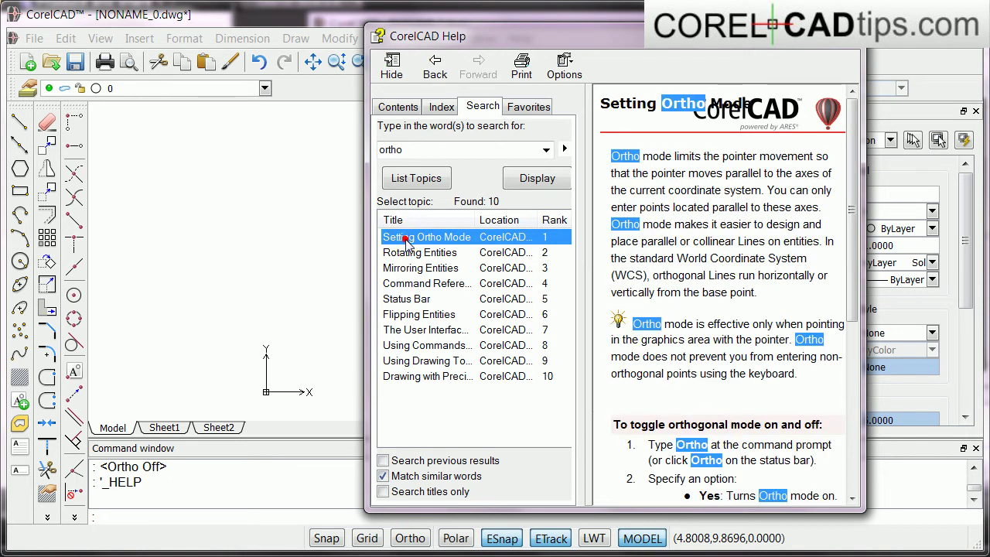
# Examine the topic's instructions for toggling orthogonal mode on and off, and close the help.
pyautogui.rightClick(658, 225)
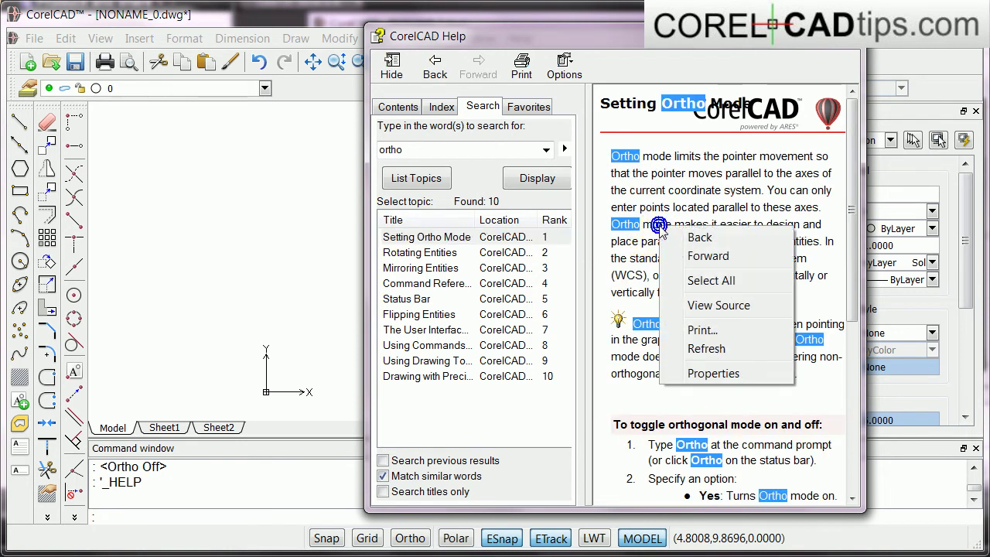
pyautogui.click(685, 189)
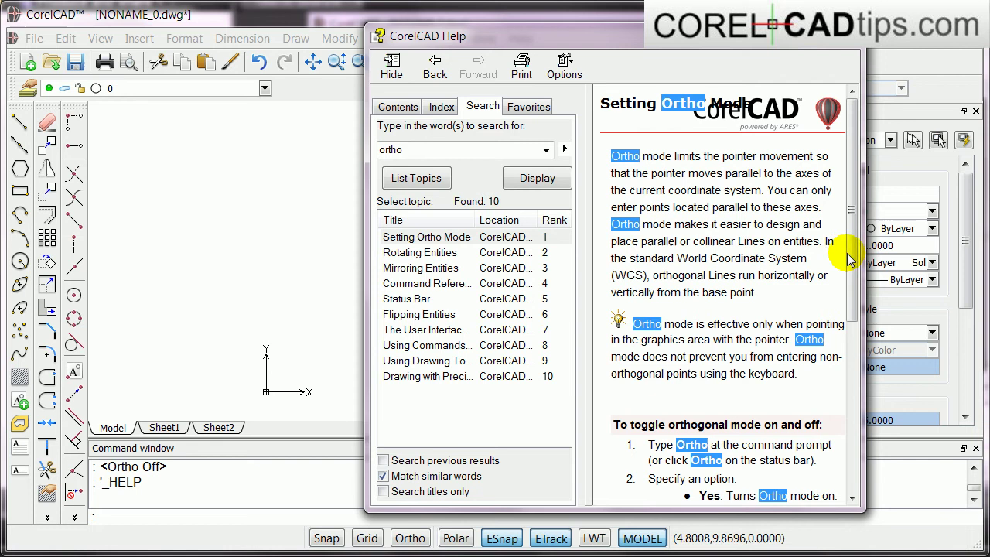
pyautogui.moveTo(849, 260); pyautogui.dragTo(847, 333)
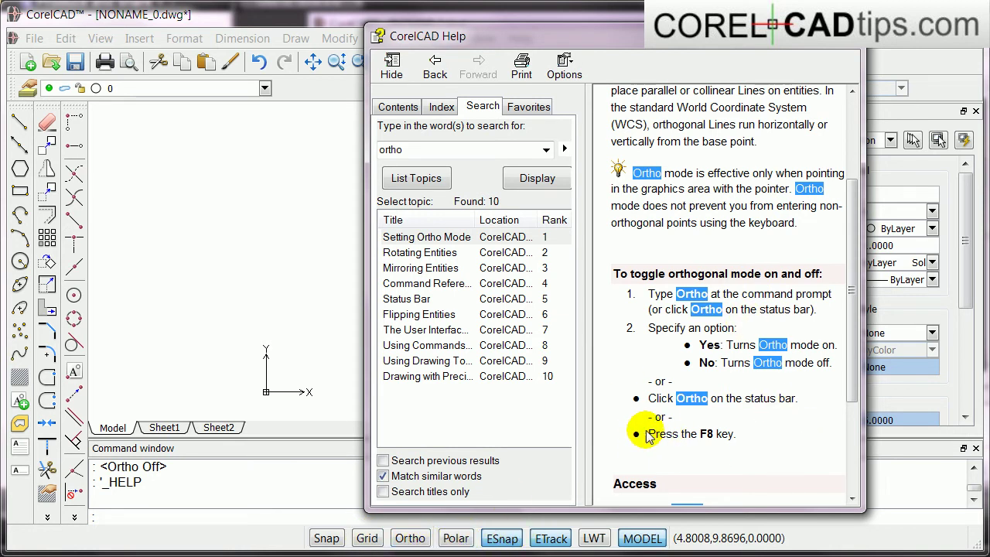
pyautogui.moveTo(712, 435)
pyautogui.mouseDown()
pyautogui.moveTo(743, 434)
pyautogui.moveTo(714, 433)
pyautogui.mouseUp()
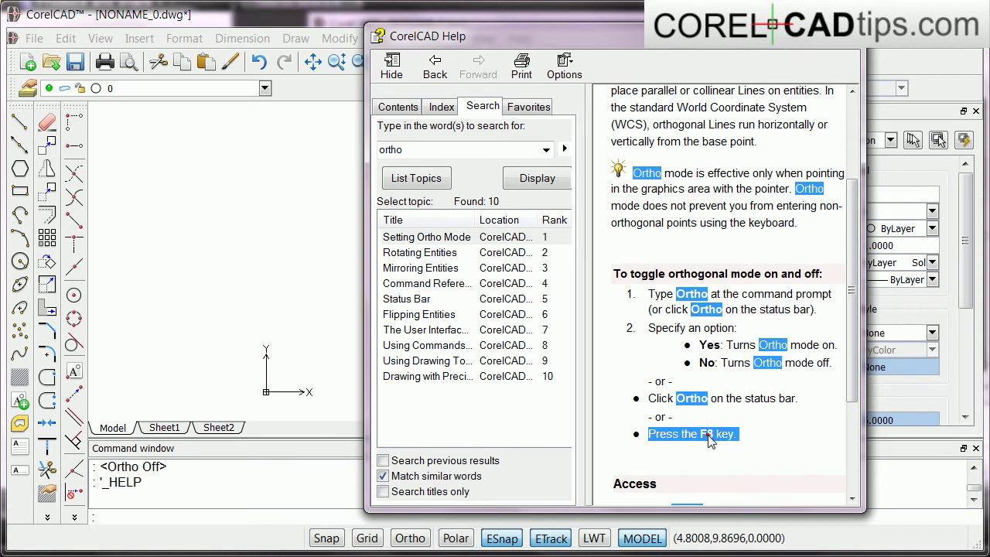
pyautogui.click(712, 433)
pyautogui.rightClick(760, 416)
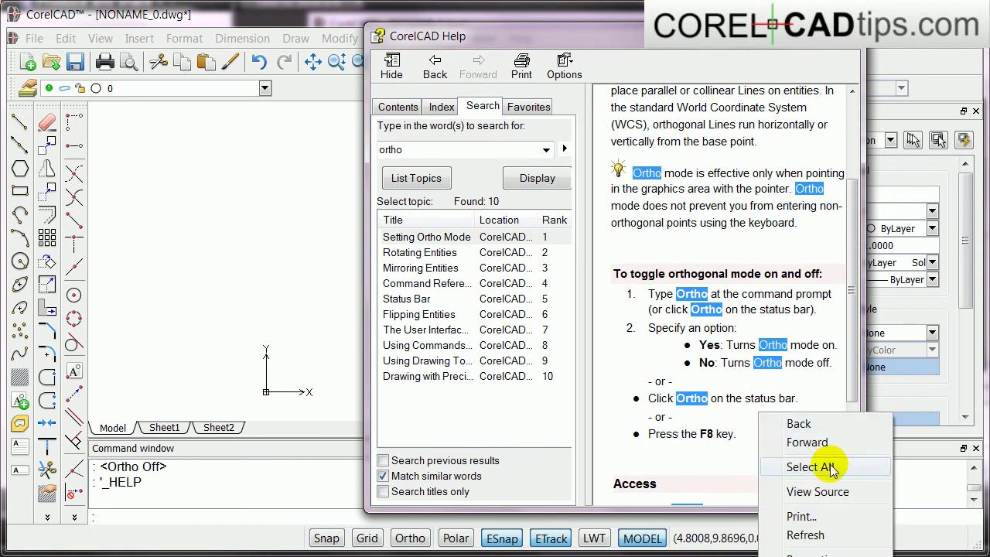
pyautogui.click(804, 533)
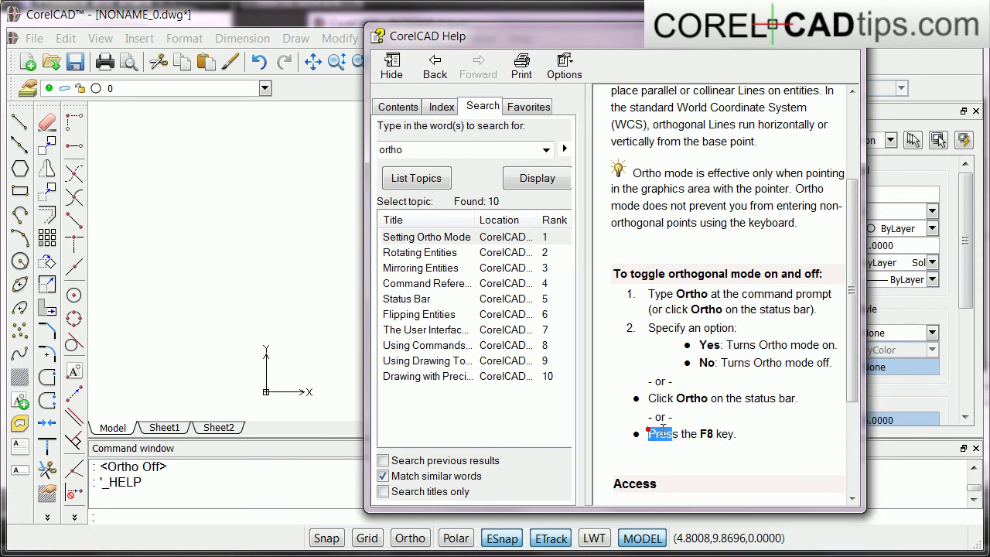
pyautogui.moveTo(663, 430); pyautogui.dragTo(748, 436)
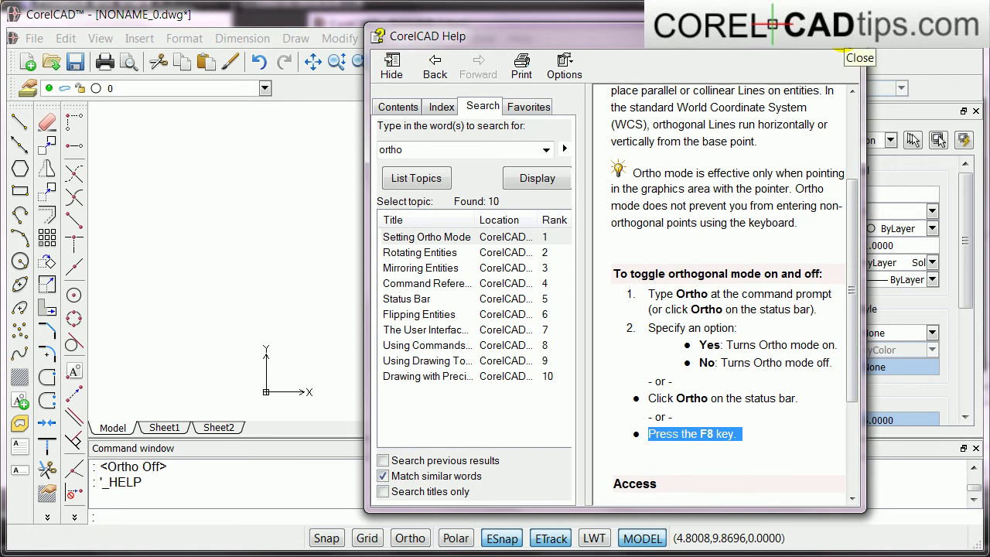
pyautogui.click(851, 36)
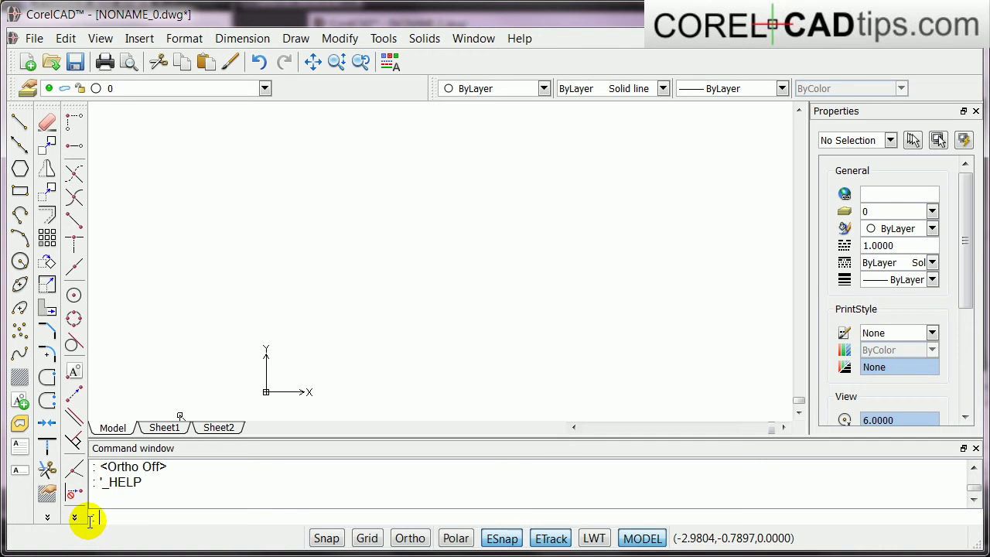
# Turn on Ortho while drawing a stepped line through about (9.06, 5.55), (9.06, 2.25) and (14.93, 2.25) to (14.93, 0.86).
pyautogui.click(20, 123)
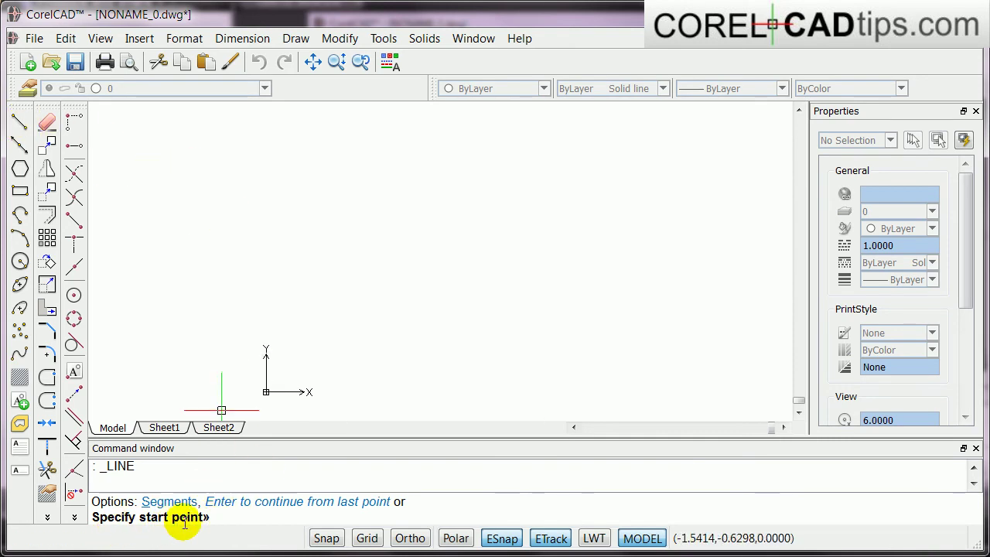
pyautogui.click(264, 230)
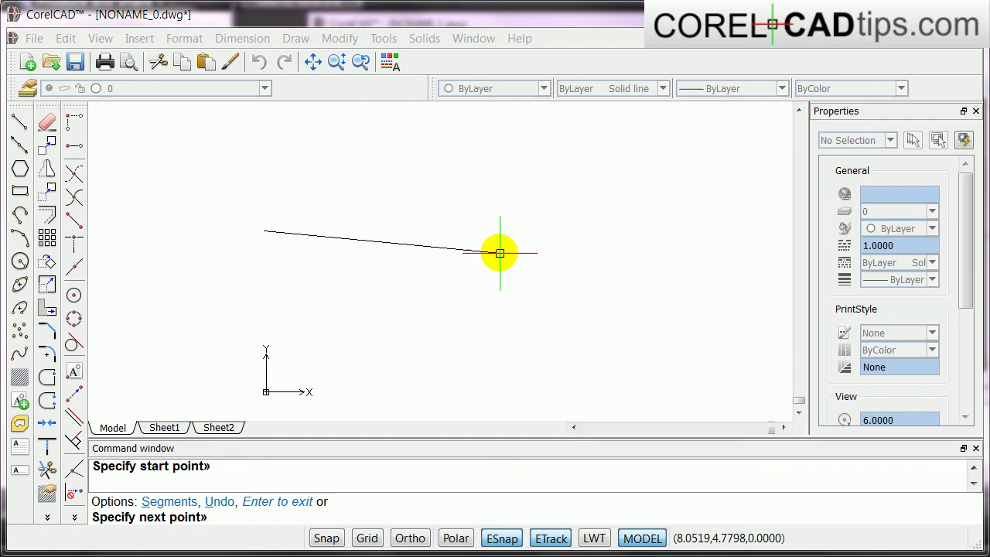
pyautogui.click(410, 538)
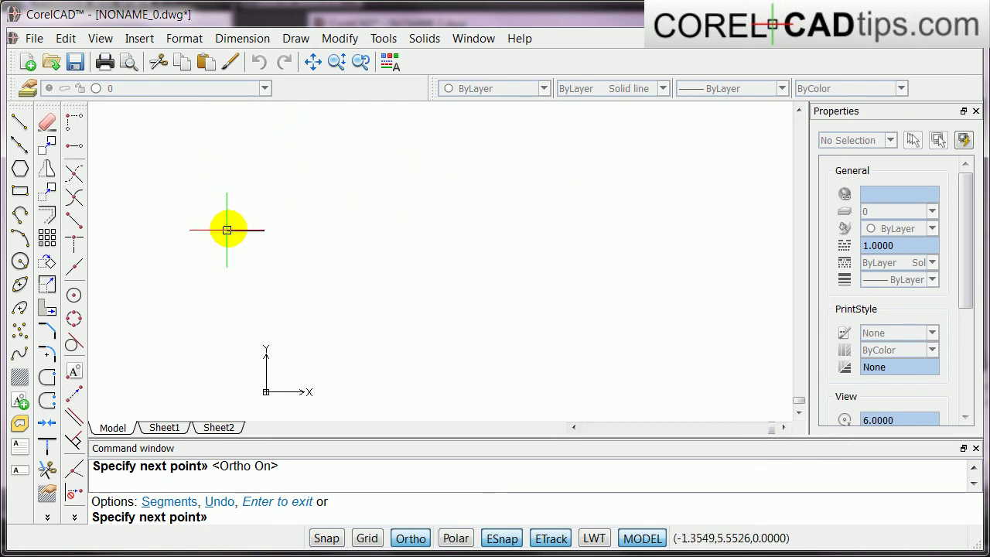
pyautogui.click(530, 231)
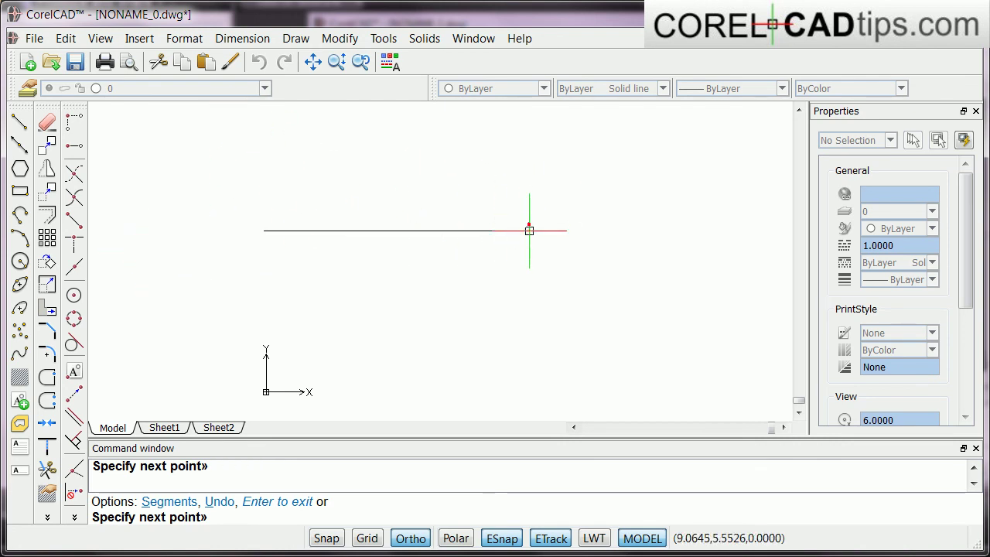
pyautogui.click(545, 326)
pyautogui.click(700, 317)
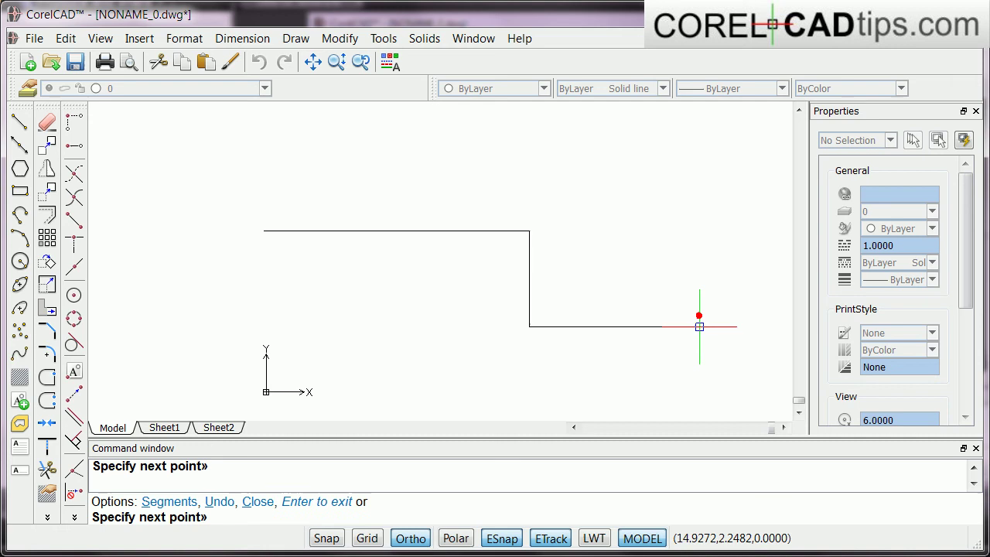
pyautogui.click(694, 365)
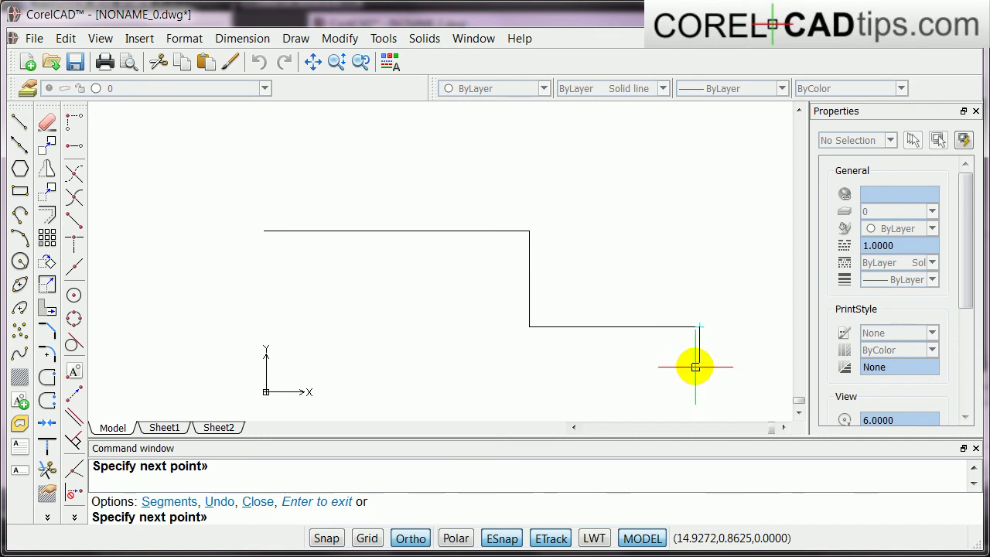
# Continue the stepped outline leftward and back up in right-angled segments to about (0.06, 7.63), and end the line.
pyautogui.click(299, 366)
pyautogui.click(296, 275)
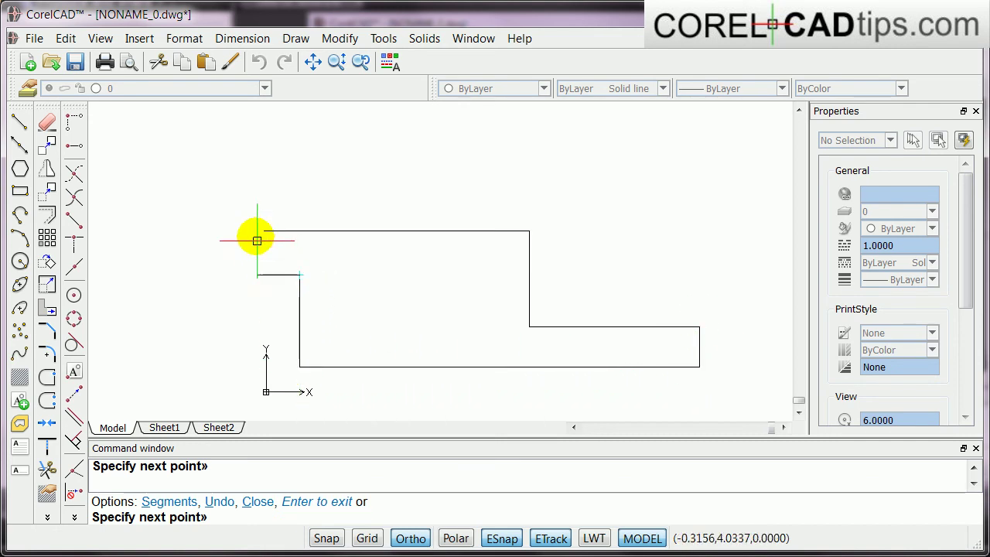
pyautogui.click(265, 276)
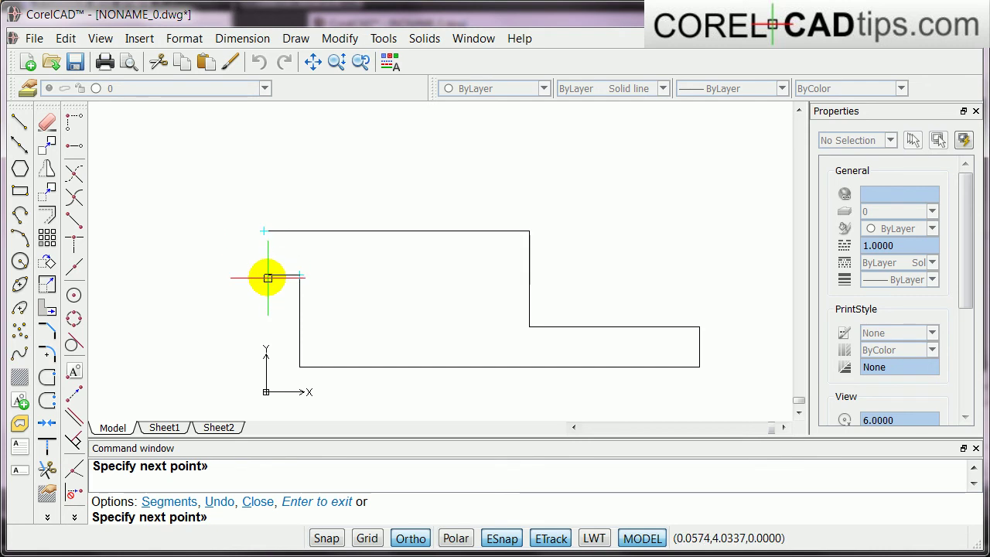
pyautogui.click(264, 231)
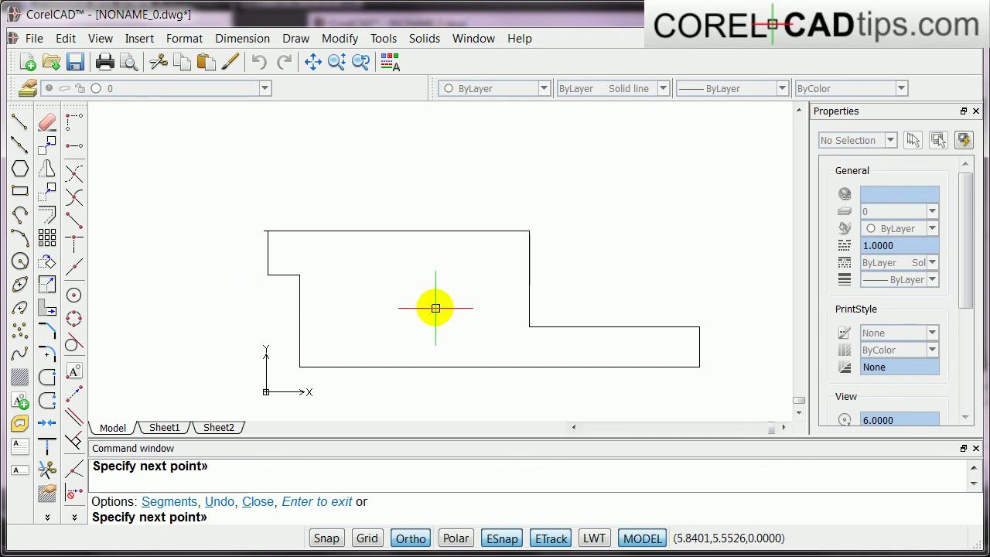
pyautogui.click(225, 171)
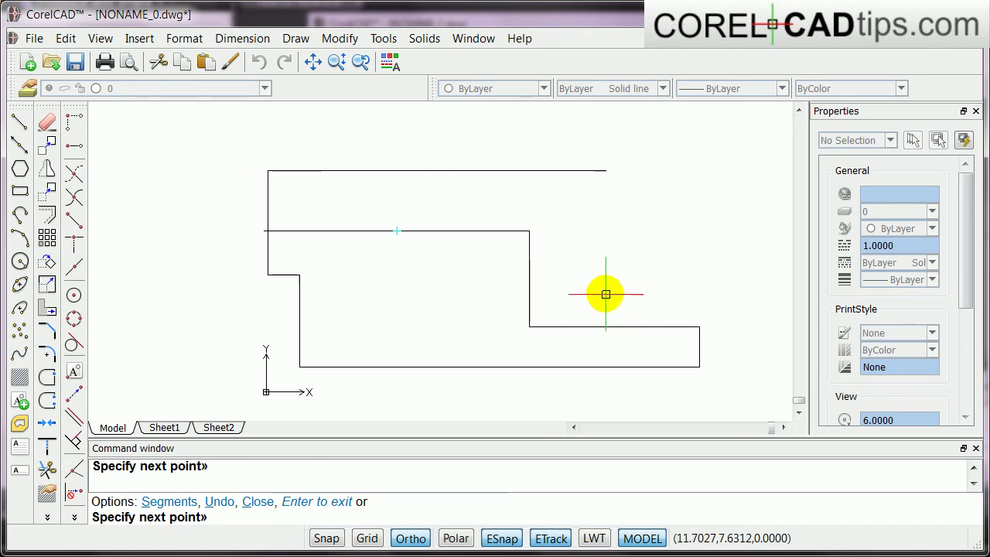
pyautogui.press('Escape')
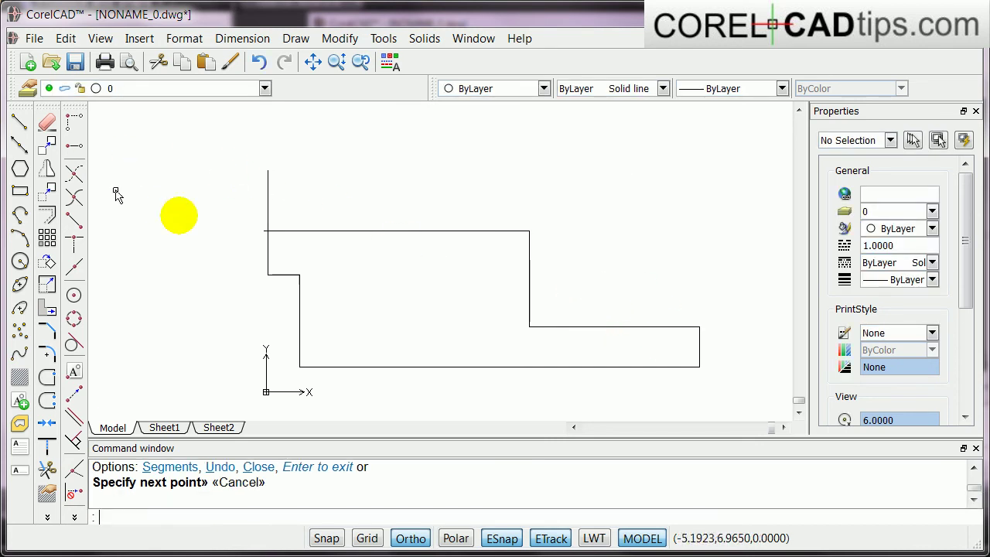
# Delete all the lines of the stepped outline.
pyautogui.click(226, 152)
pyautogui.click(751, 387)
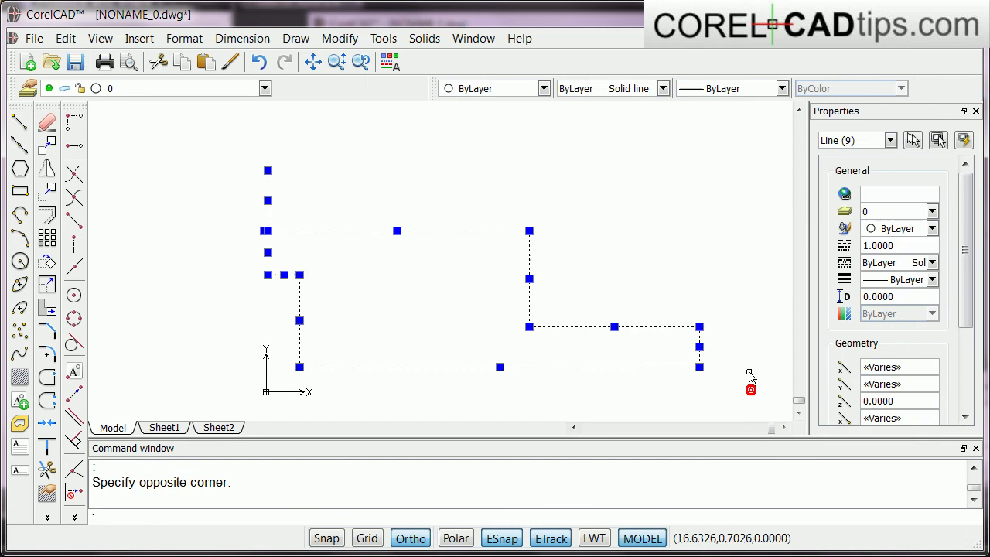
pyautogui.press('Delete')
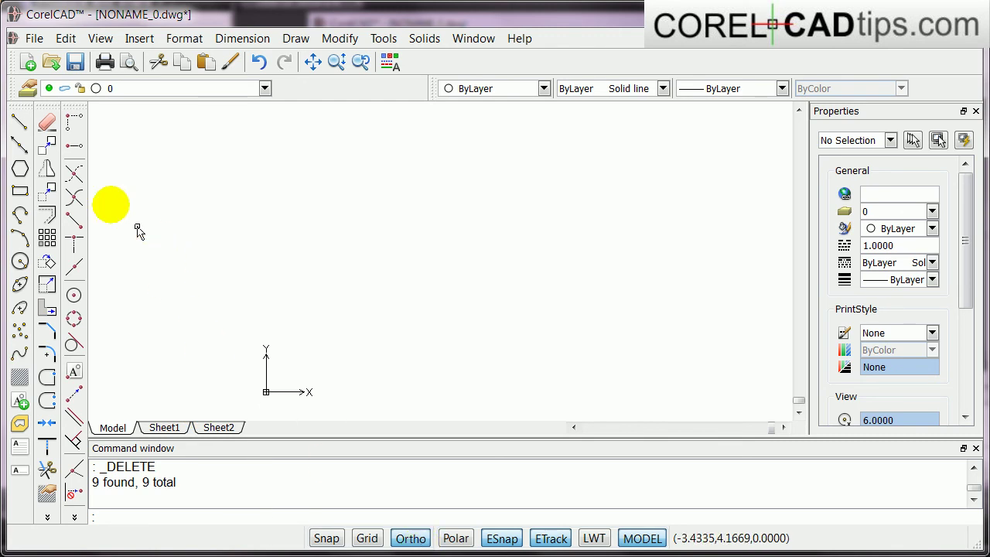
# Draw an L-shaped outline starting at about (1.12, 7.92) with Ortho on, turning Ortho off to close it with a slanted segment.
pyautogui.click(19, 122)
pyautogui.click(299, 161)
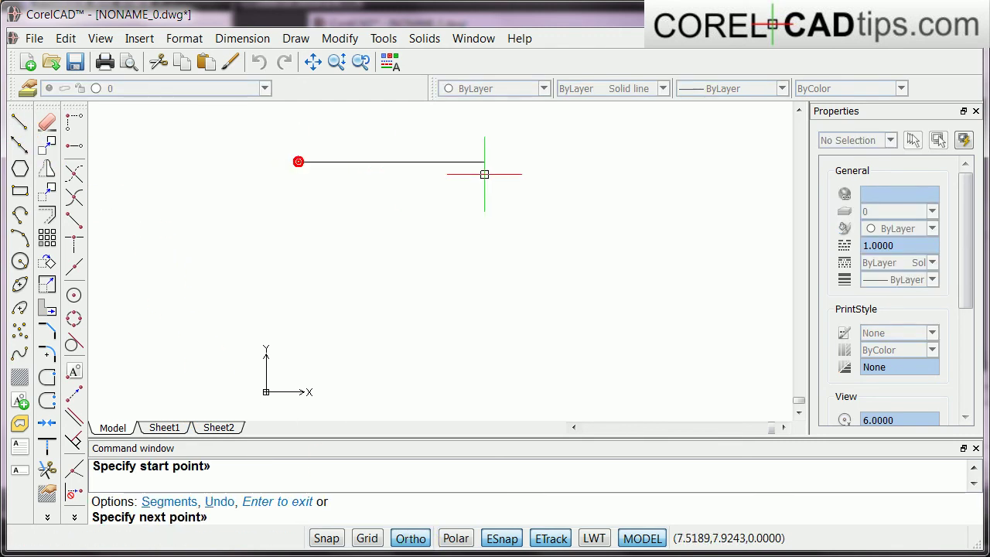
pyautogui.click(633, 161)
pyautogui.click(633, 297)
pyautogui.click(492, 199)
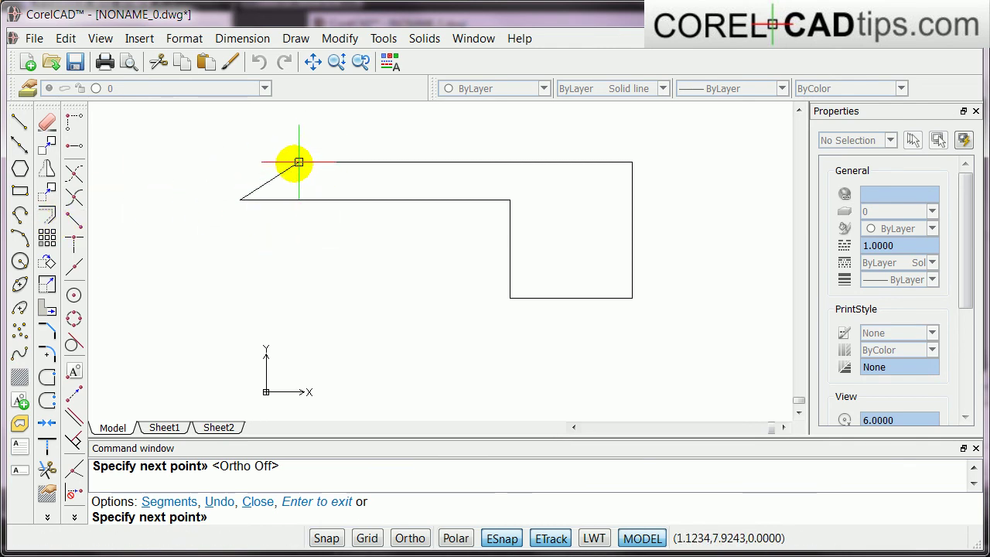
pyautogui.press('Escape')
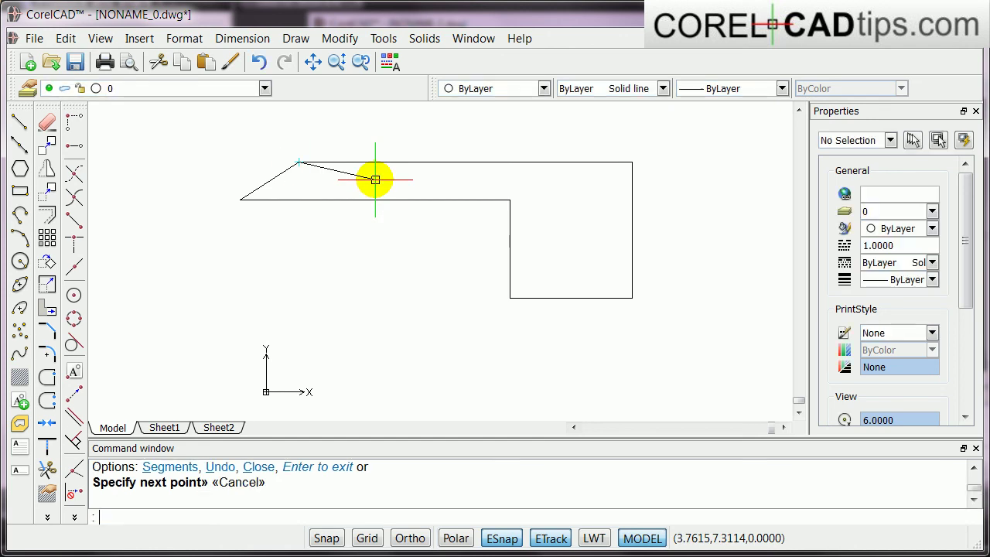
# Delete all the lines of the L-shaped outline.
pyautogui.click(183, 121)
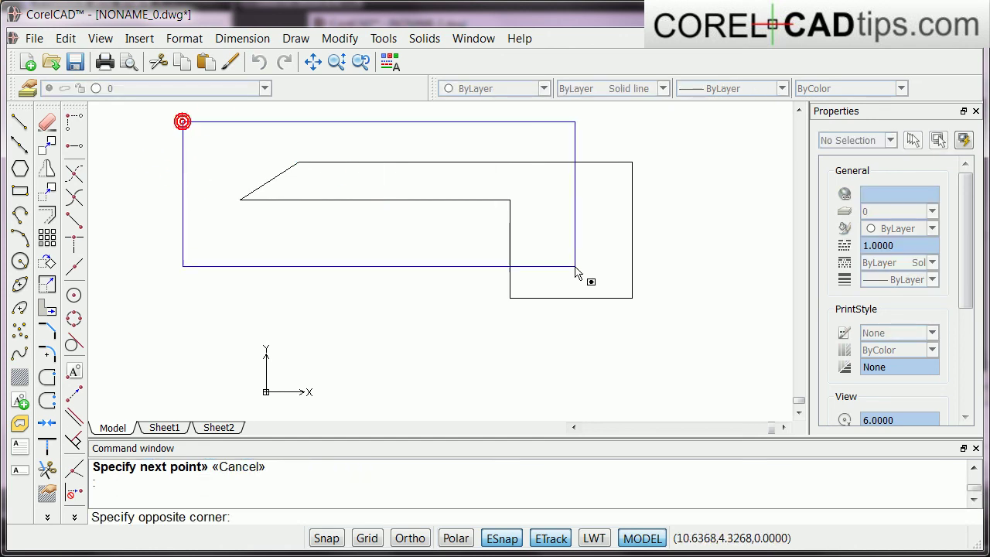
pyautogui.click(717, 352)
pyautogui.press('Delete')
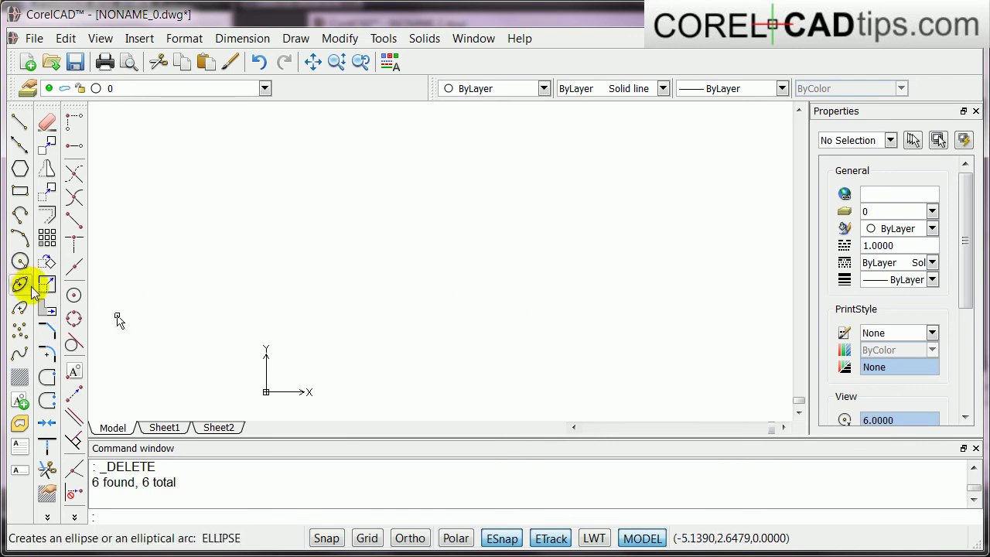
# Draw a circle centred at about (-0.98, 6.99), above the origin.
pyautogui.click(20, 261)
pyautogui.click(237, 189)
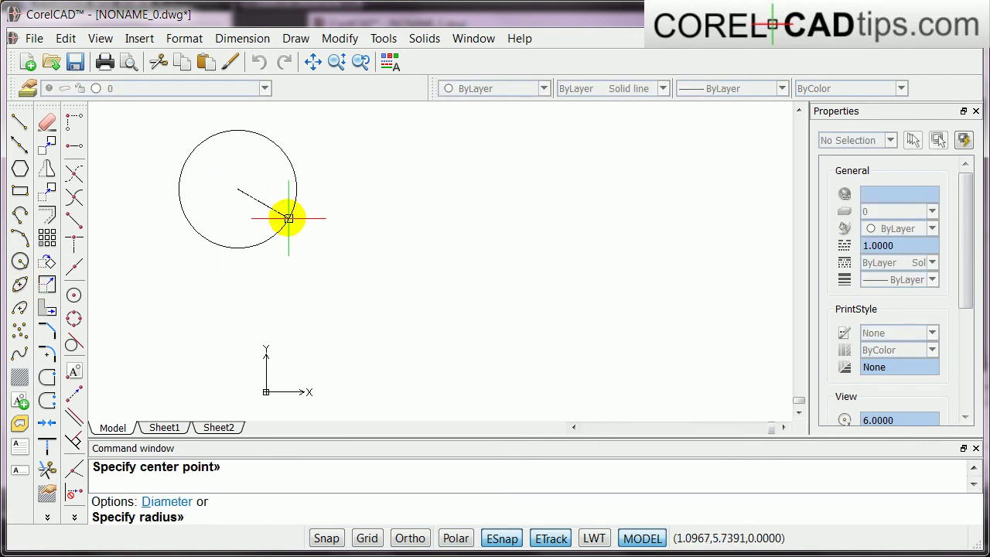
pyautogui.click(278, 212)
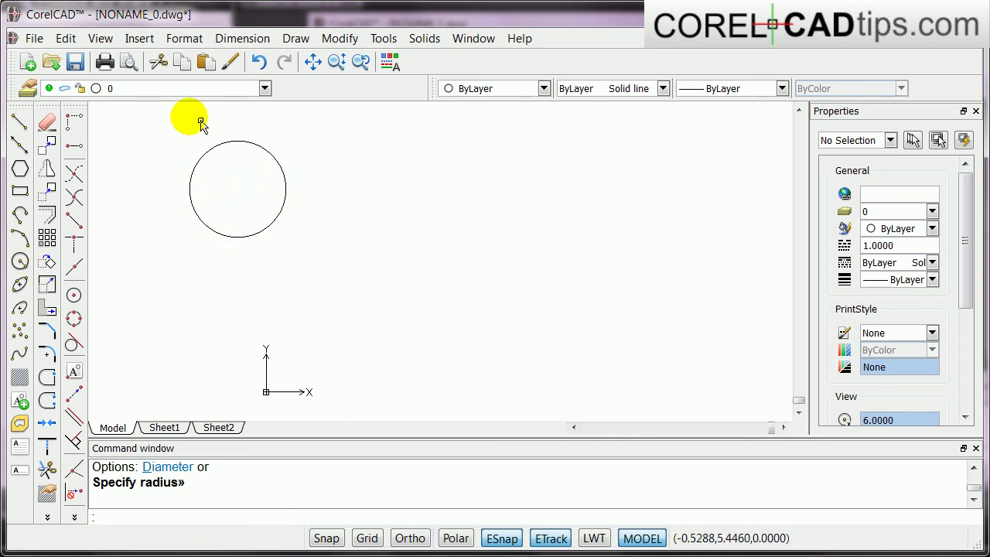
# Start moving the circle from its centre, turn on Ortho to preview a horizontal move, and cancel the move.
pyautogui.click(47, 193)
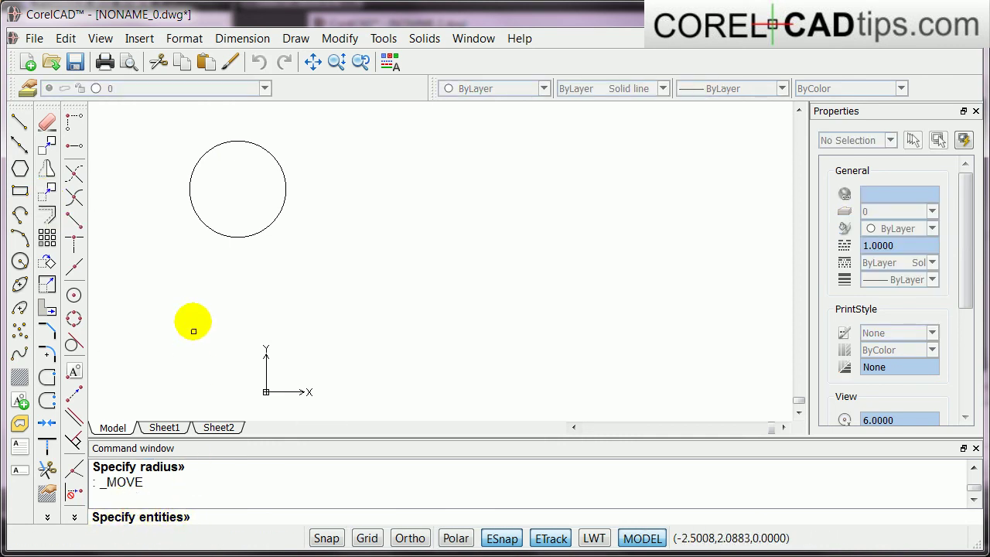
pyautogui.click(218, 231)
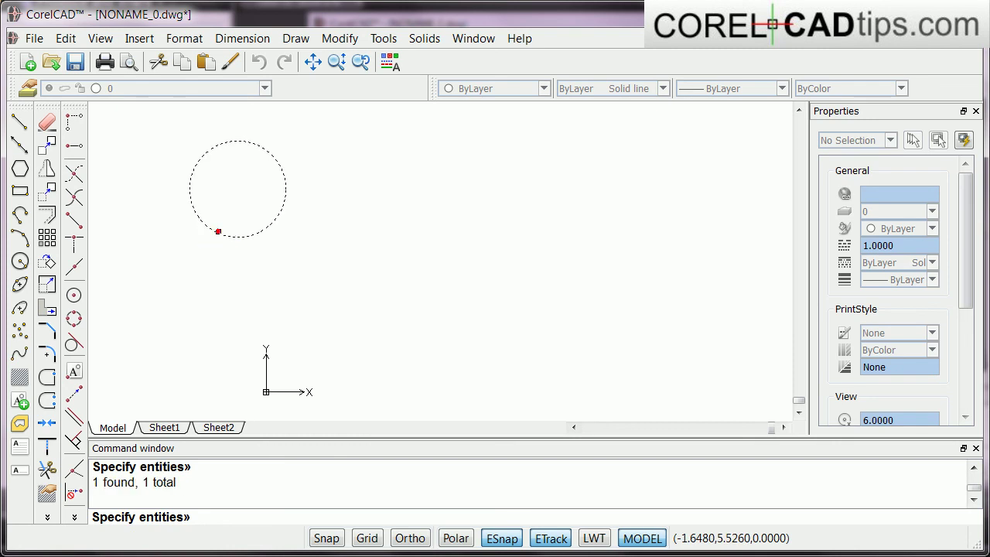
pyautogui.press('Return')
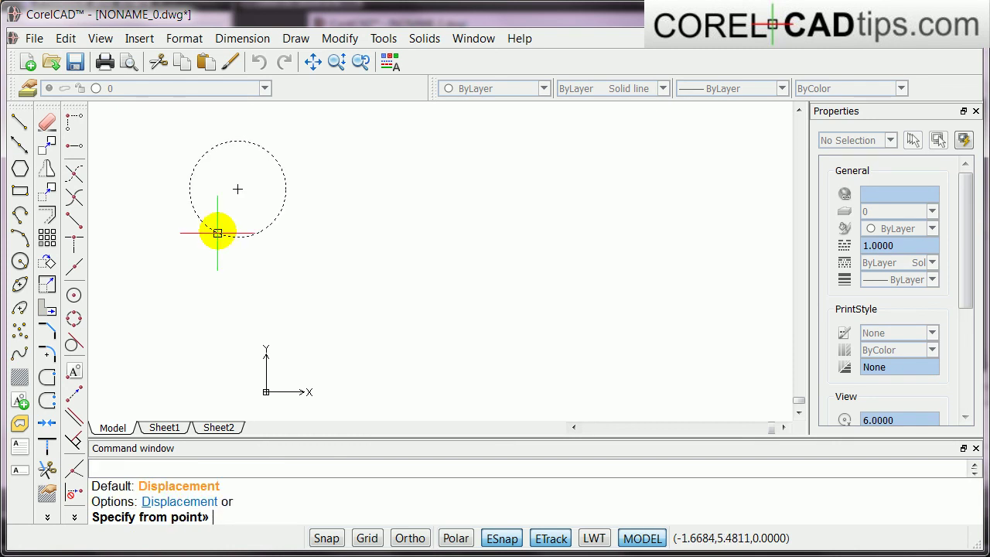
pyautogui.click(237, 189)
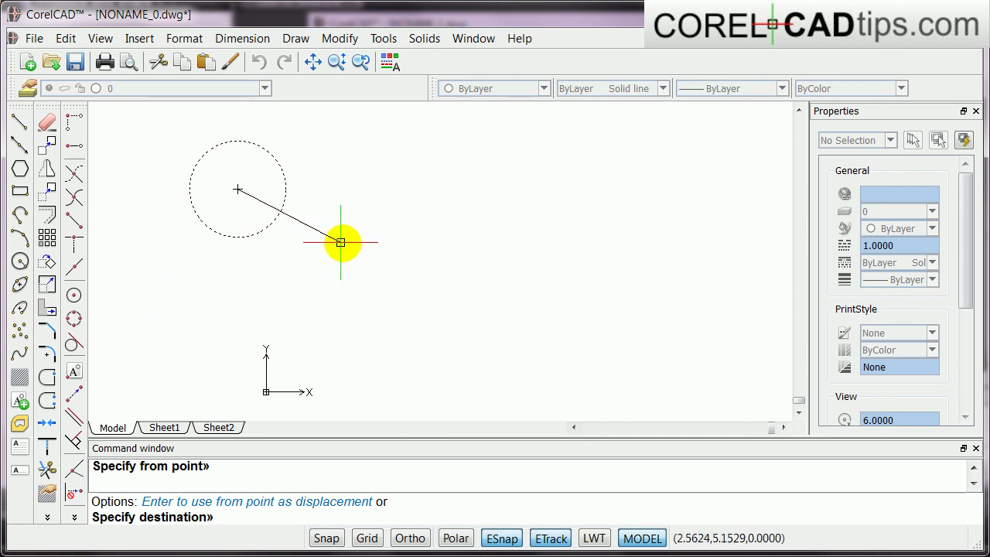
pyautogui.click(416, 540)
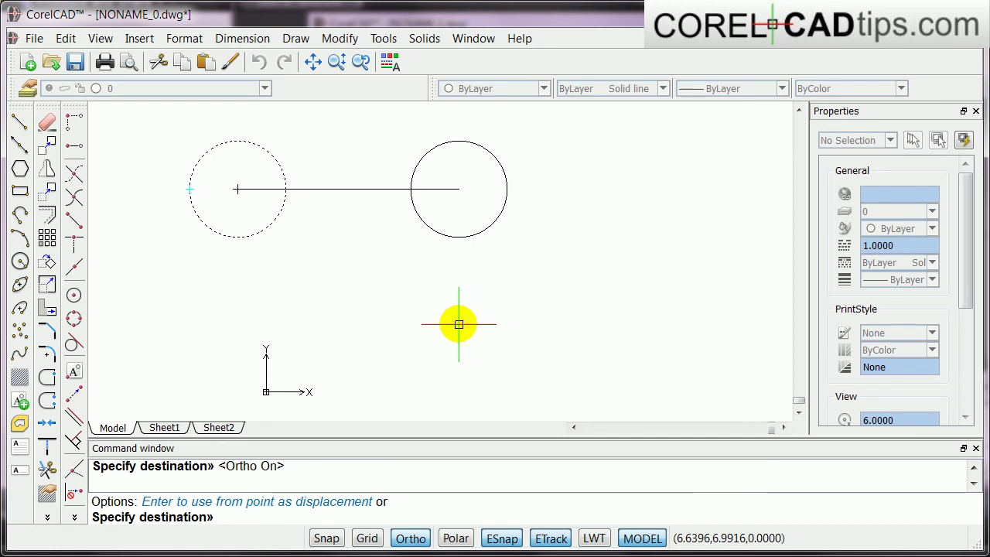
pyautogui.press('Escape')
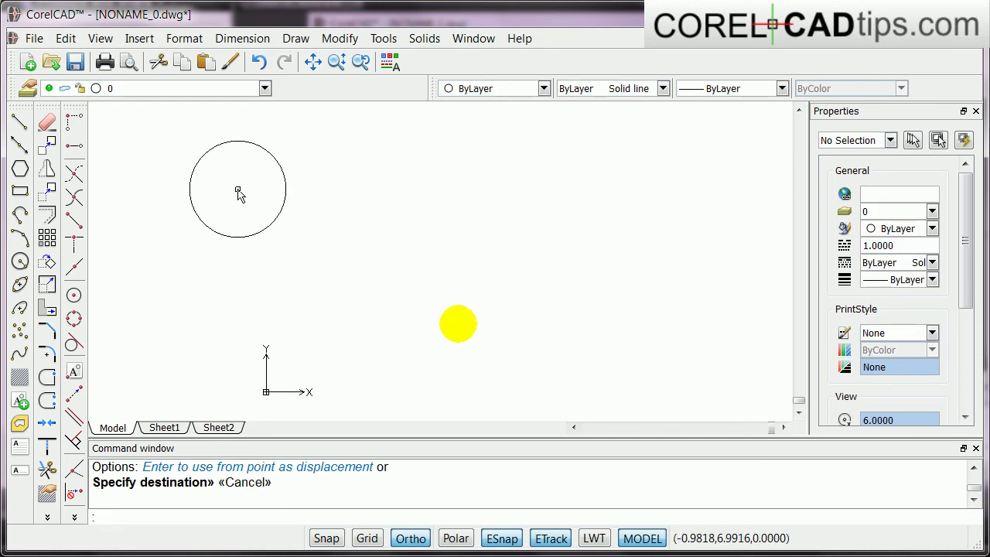